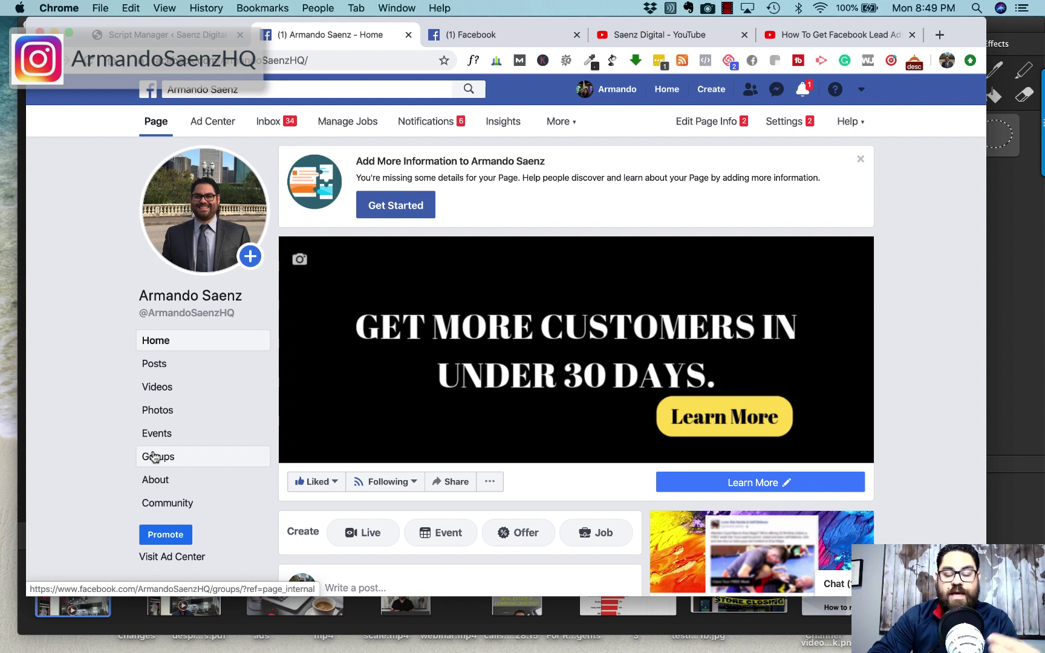
# - Search Facebook for 'youtube tab app for pages' from the news feed suggestions
pyautogui.moveTo(375, 263)
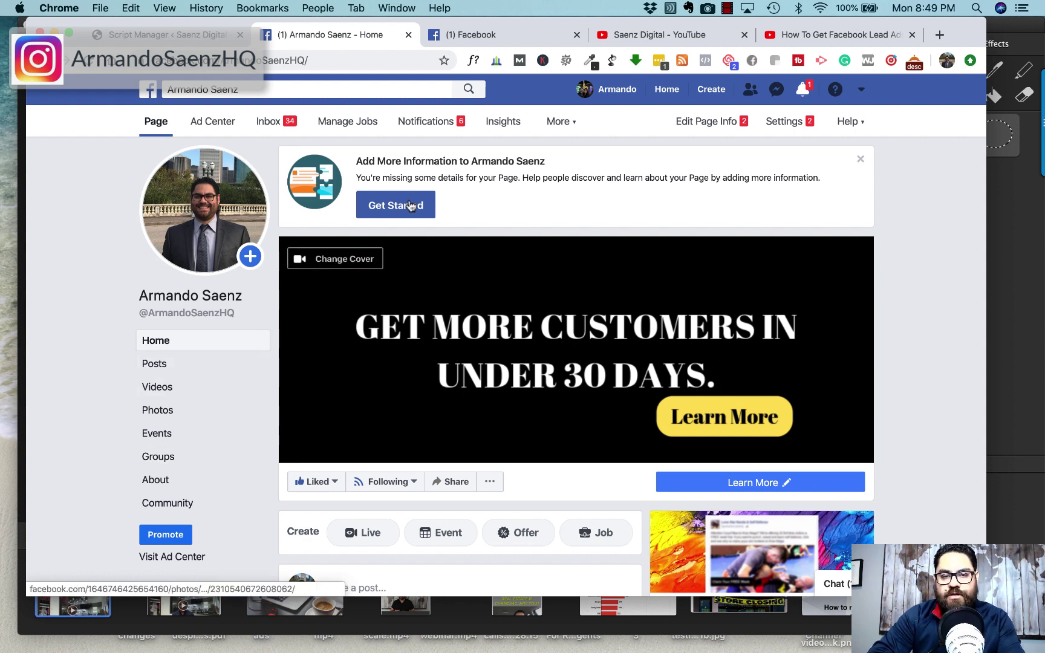
pyautogui.click(497, 35)
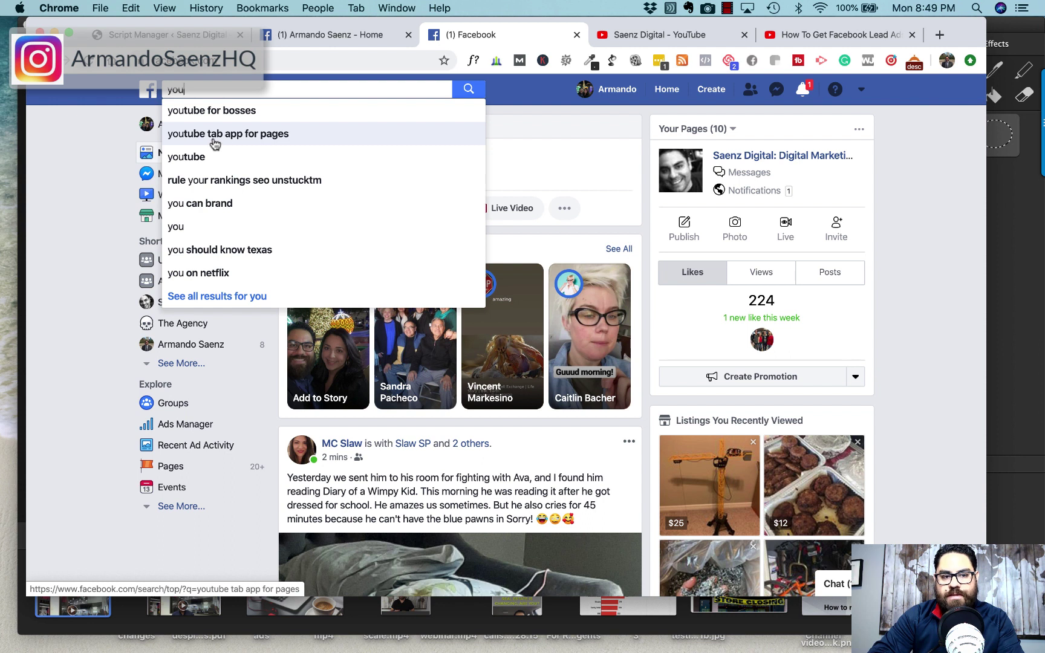
pyautogui.click(237, 140)
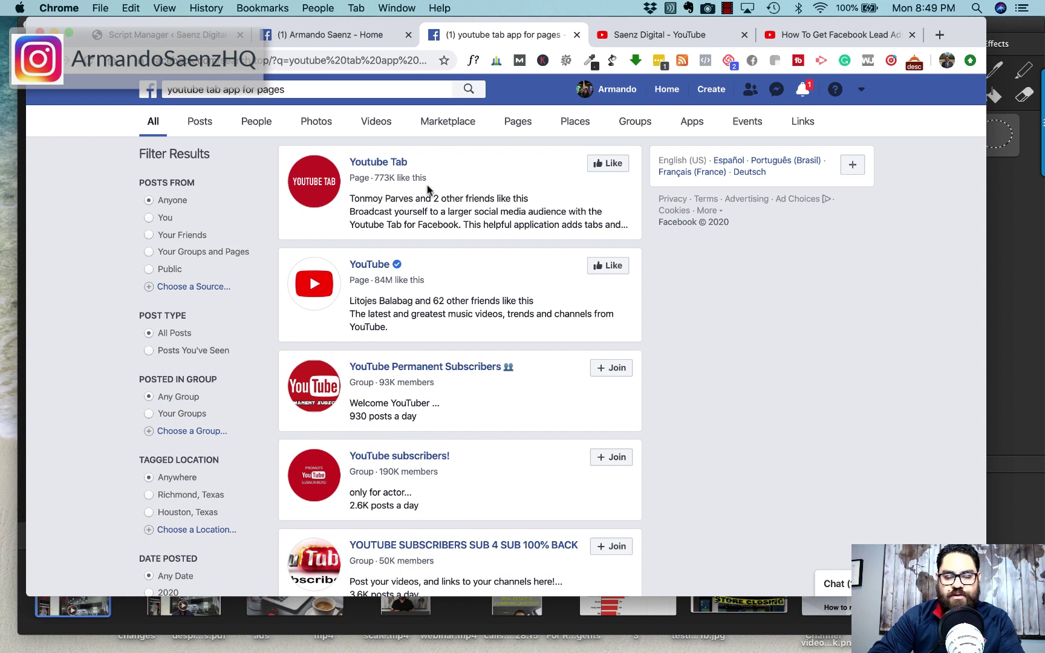
# - Open the Youtube Tab app page and choose Use App to bring up Add Page Tab
pyautogui.click(378, 163)
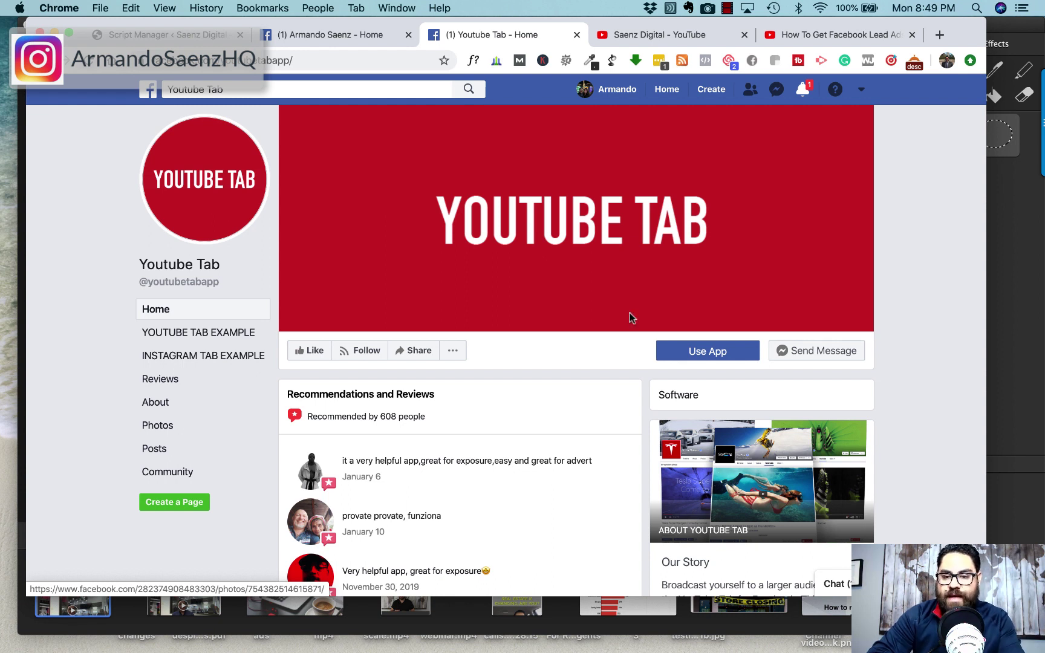
pyautogui.click(707, 352)
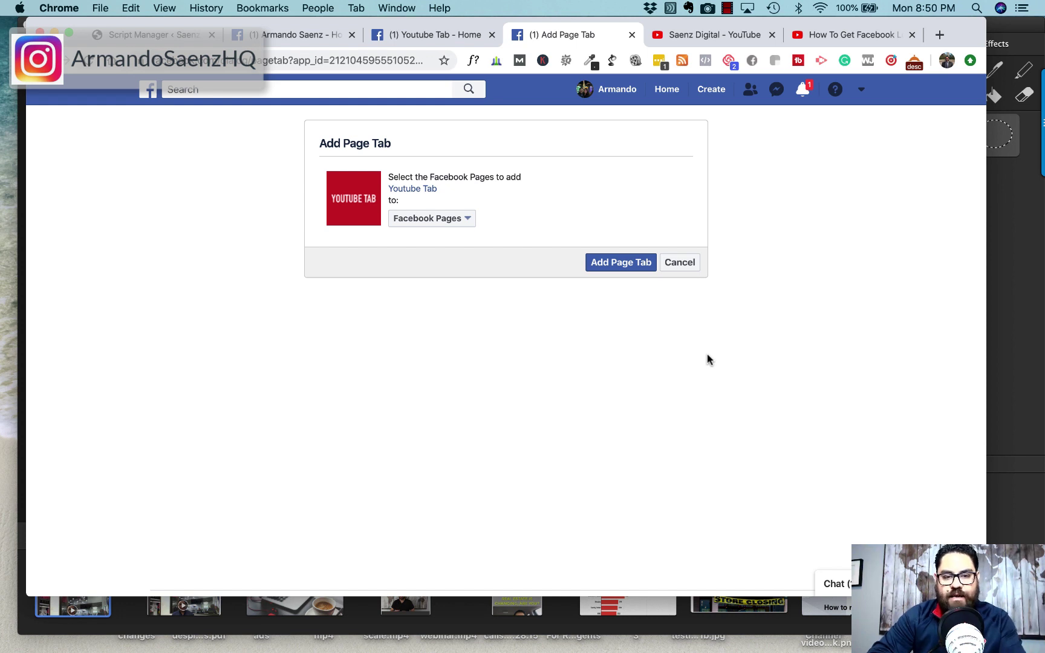
# - Select your own page in the Facebook Pages list and add the Youtube Tab to it
pyautogui.click(468, 221)
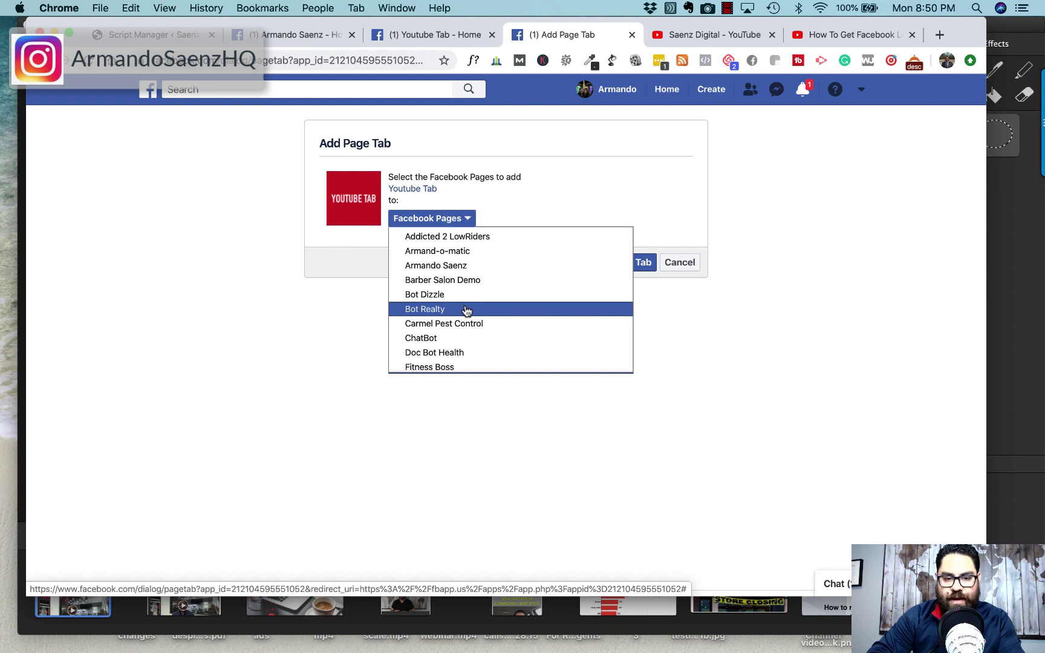
pyautogui.scroll(-5, 466, 311)
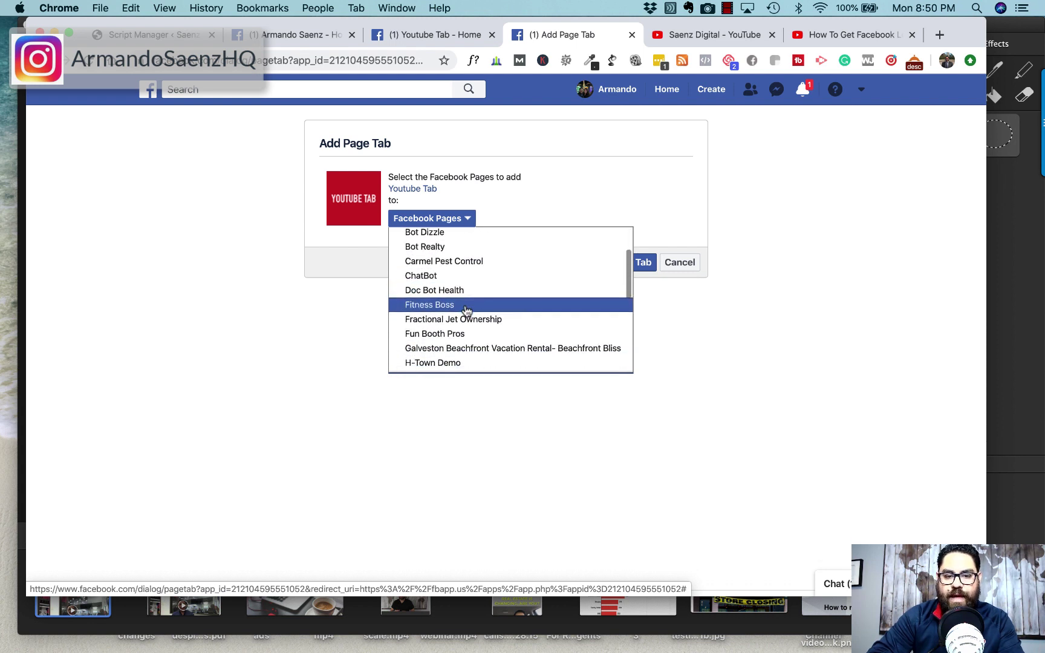
pyautogui.scroll(-8, 466, 310)
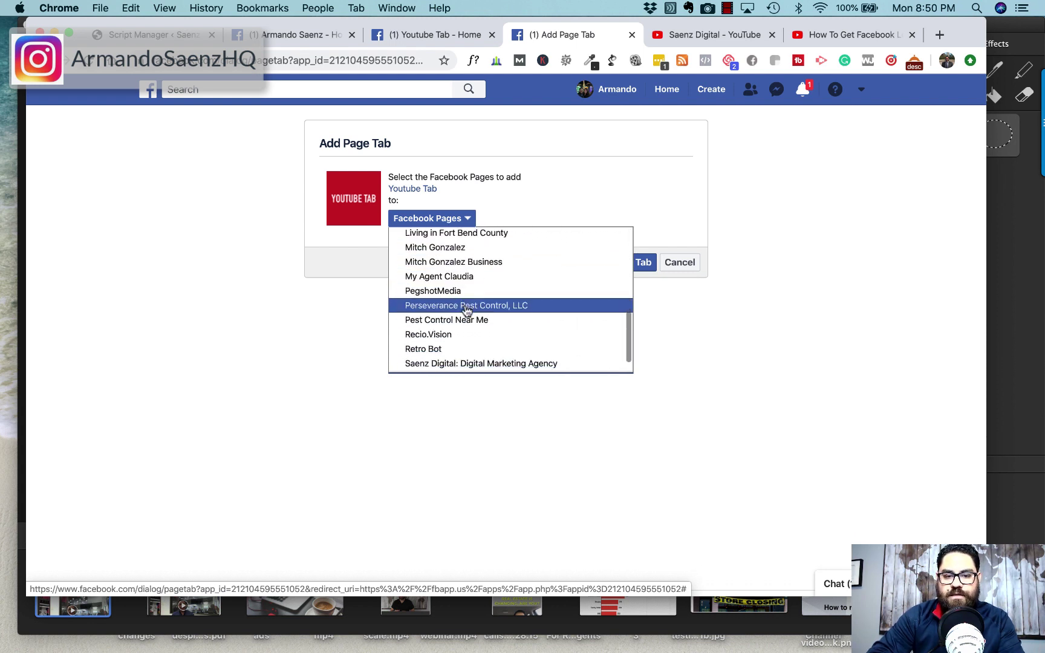
pyautogui.scroll(-1, 466, 311)
pyautogui.scroll(14, 466, 310)
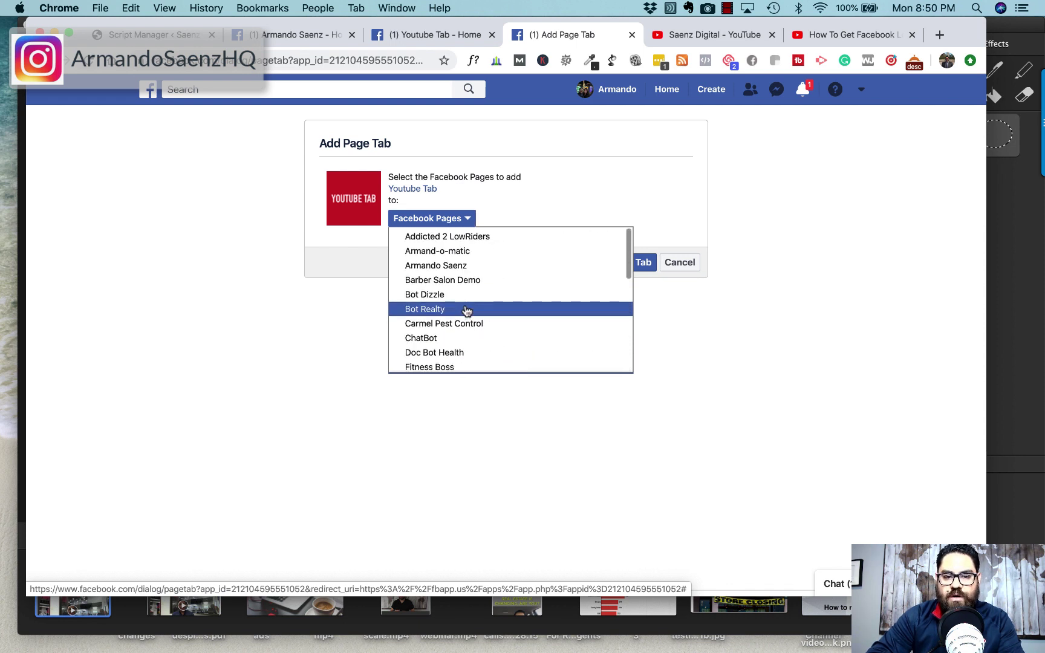
pyautogui.click(458, 268)
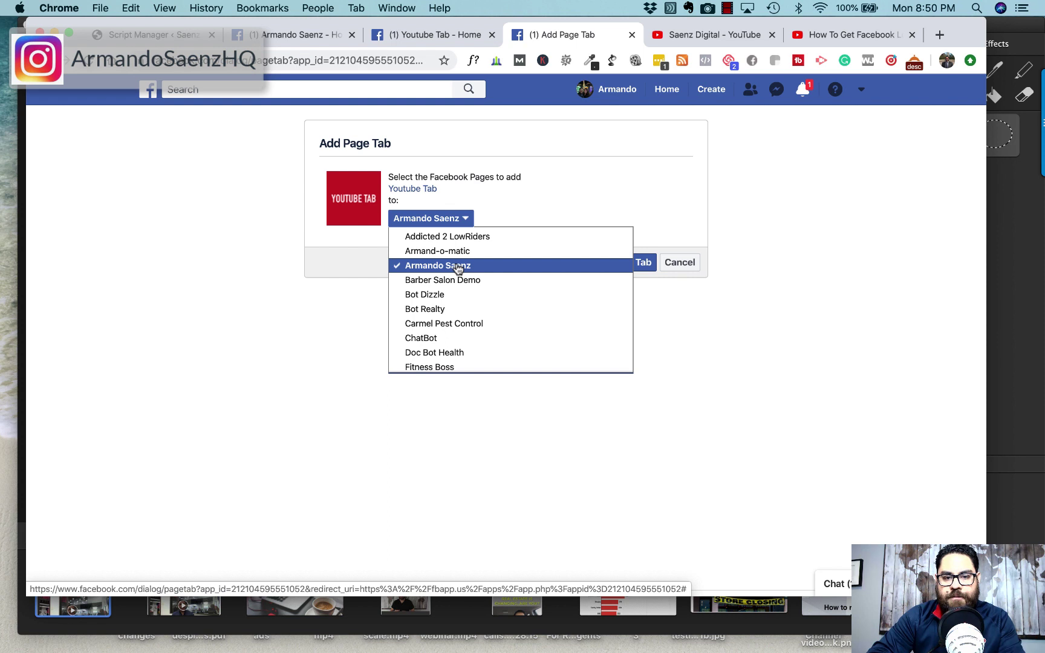
pyautogui.click(534, 207)
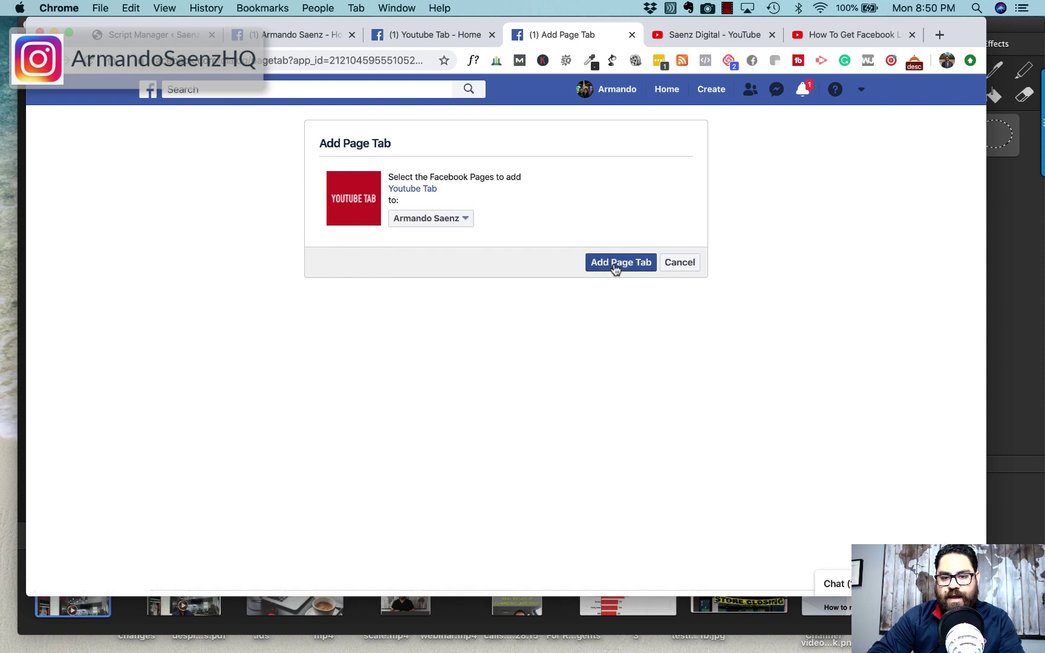
pyautogui.click(619, 266)
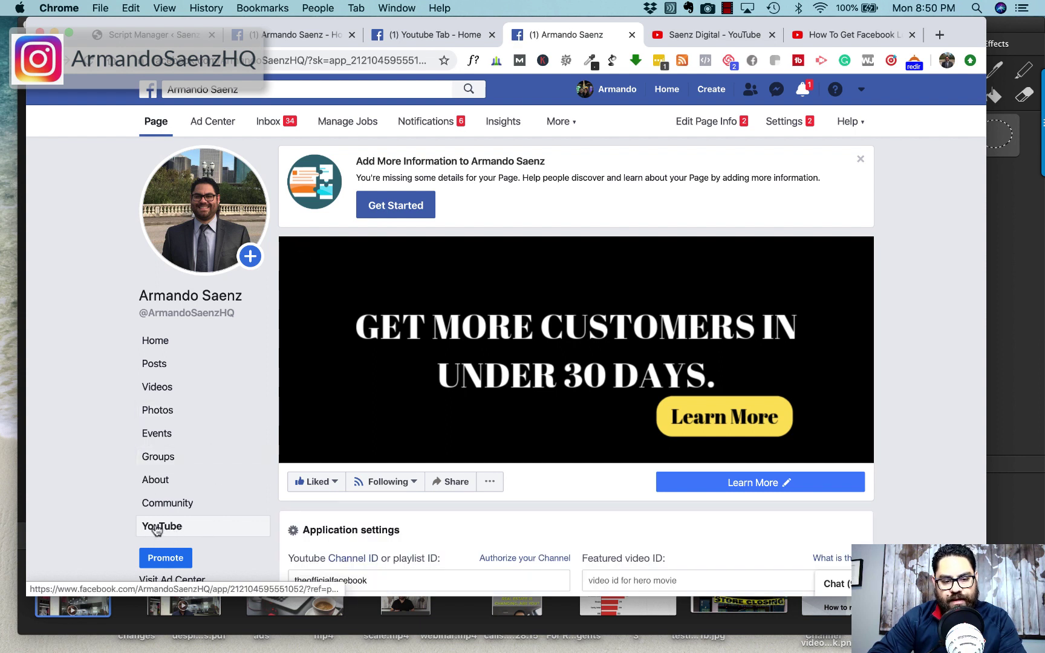
# - Scroll to the YouTube tab's Application settings, then go to the channel's Videos page
pyautogui.scroll(-5, 342, 524)
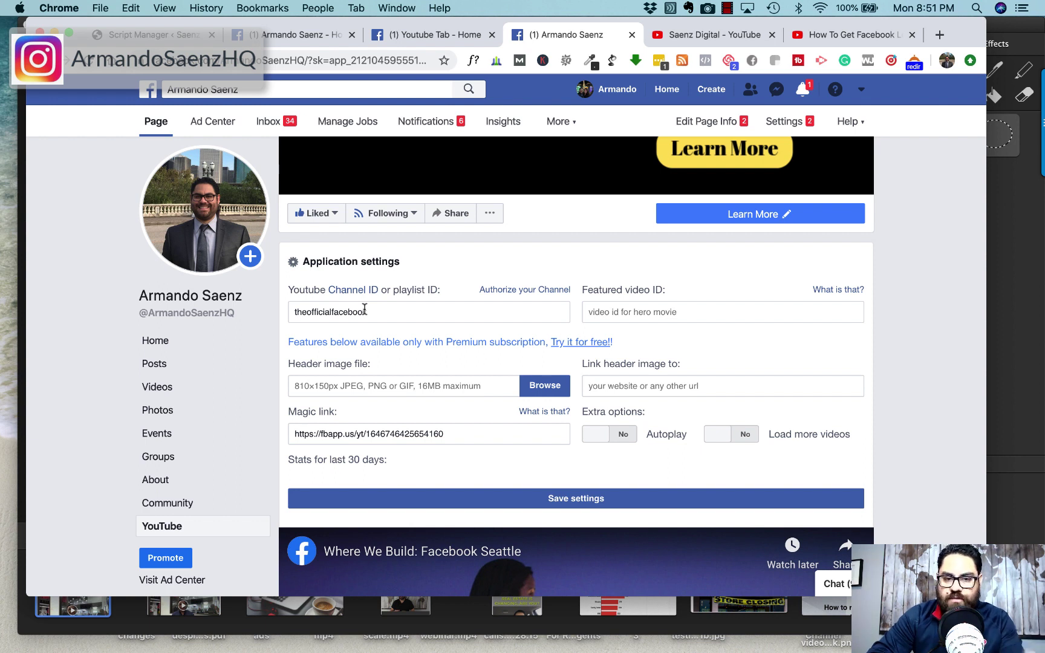
pyautogui.click(695, 41)
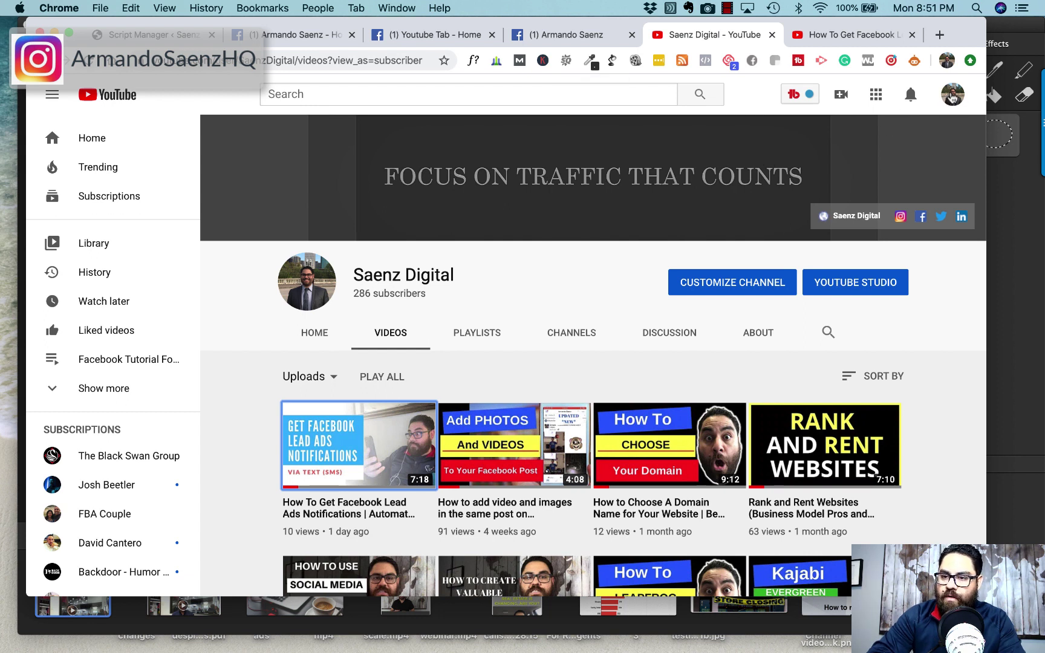
# - Copy the Channel ID from YouTube's Advanced settings and return to the Facebook tab
pyautogui.click(952, 95)
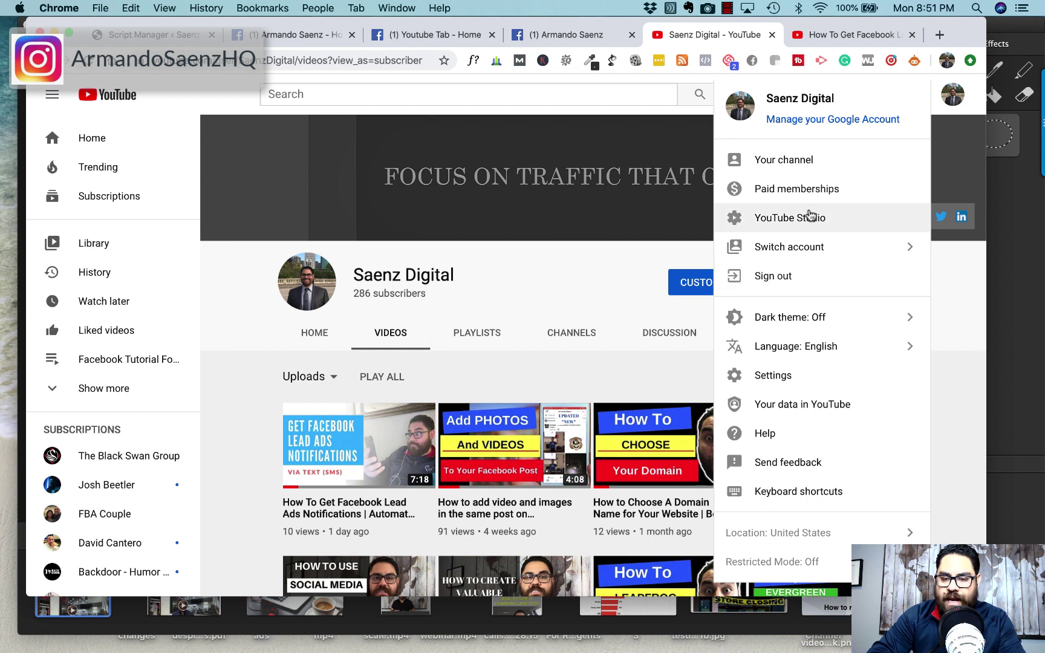
pyautogui.click(772, 375)
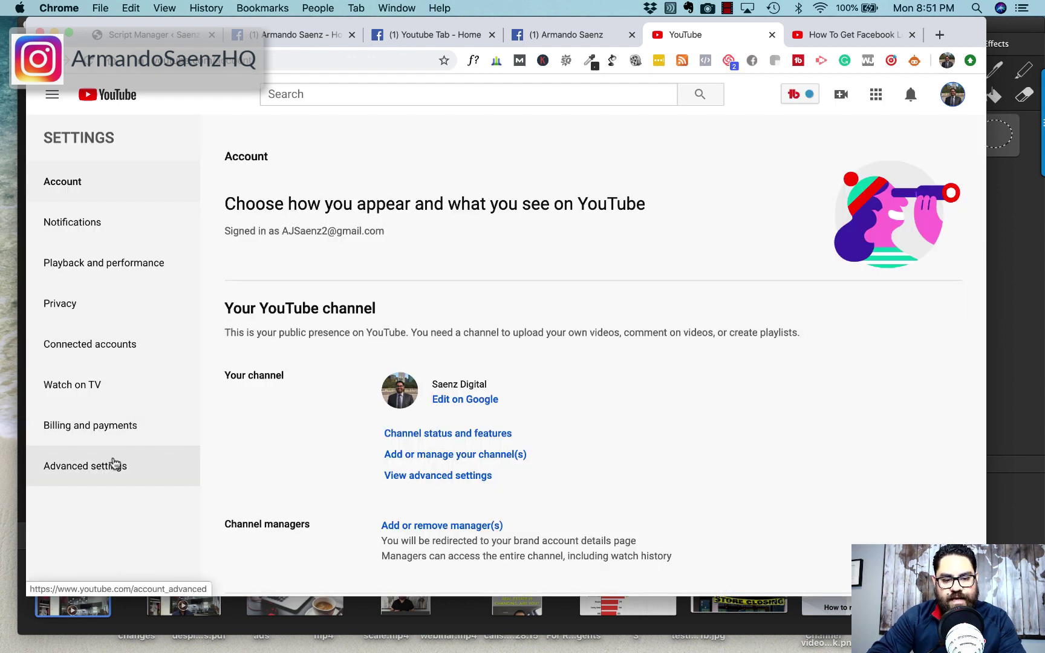
pyautogui.click(95, 472)
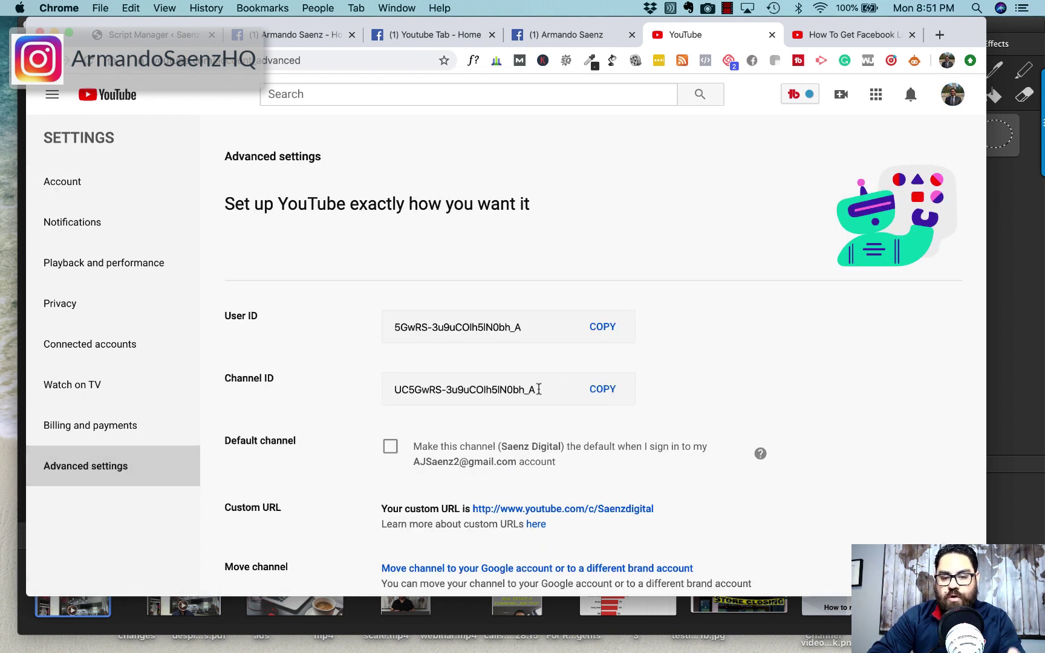
pyautogui.click(607, 391)
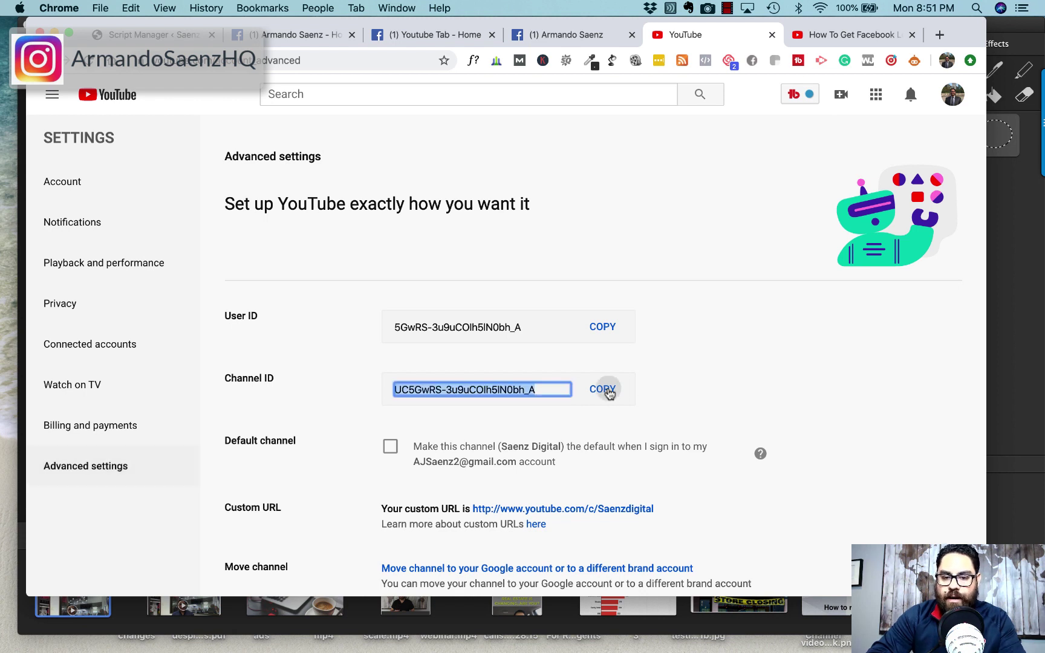
pyautogui.click(551, 35)
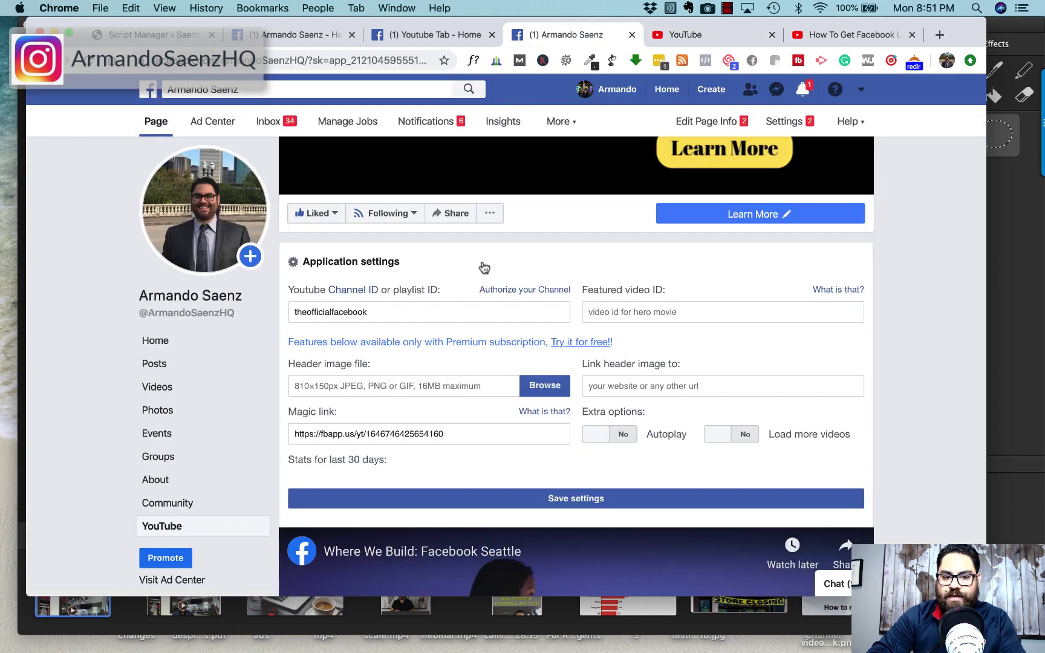
# - Replace 'theofficialfacebook' in the Channel ID field with the pasted channel ID
pyautogui.tripleClick(407, 312)
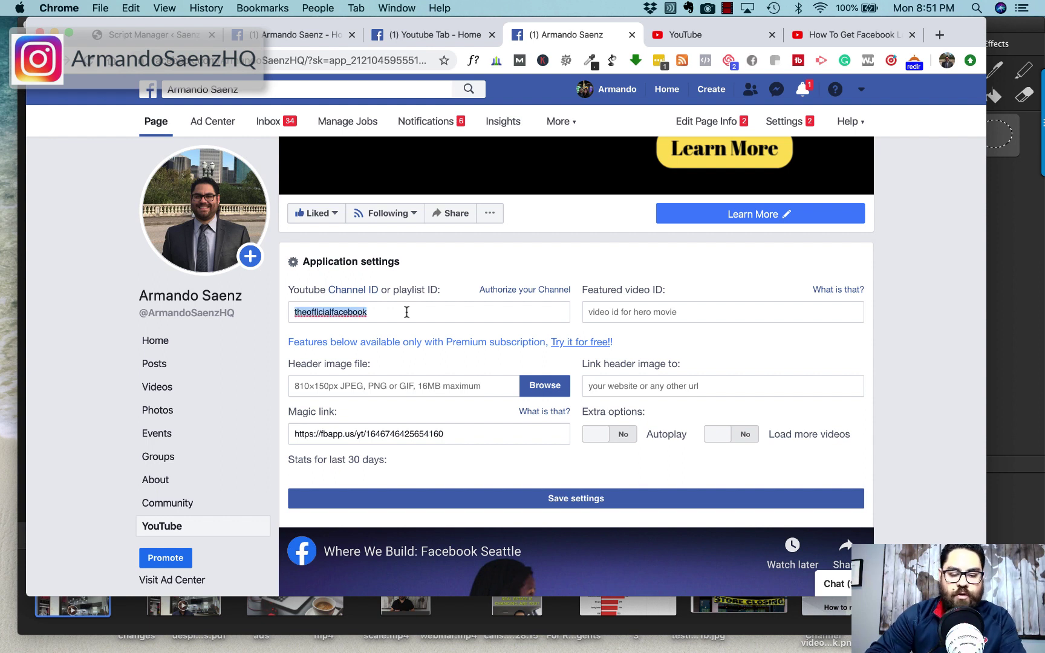
pyautogui.press('cmd+v')
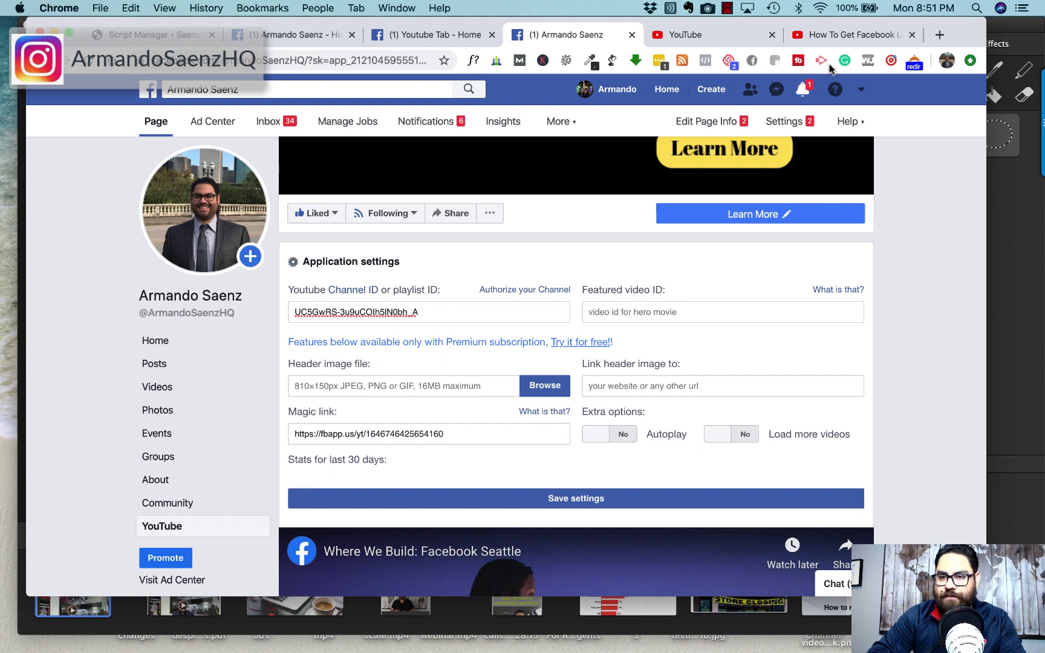
pyautogui.click(837, 33)
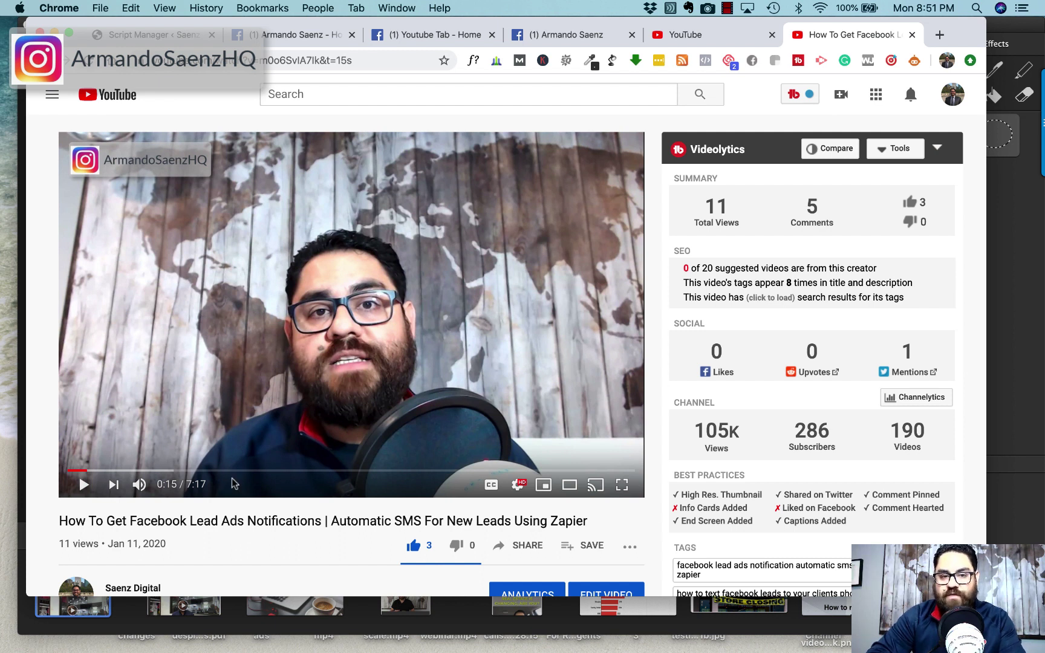
# - Copy the video ID after 'v=' from the YouTube video's address and go back to Facebook
pyautogui.click(276, 60)
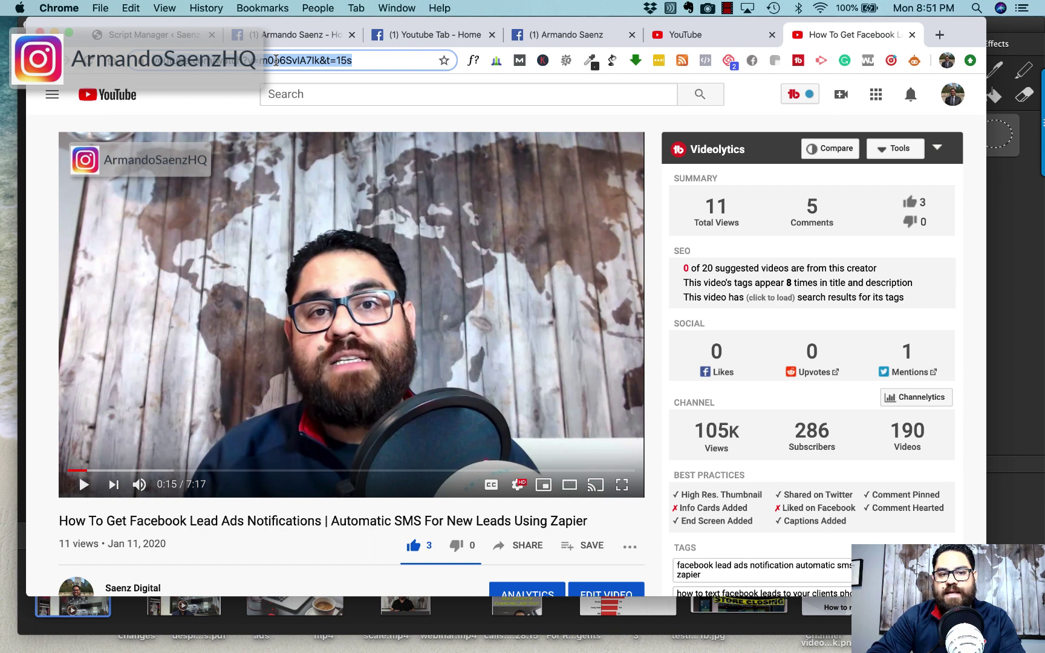
pyautogui.click(276, 61)
pyautogui.moveTo(305, 60); pyautogui.dragTo(412, 62)
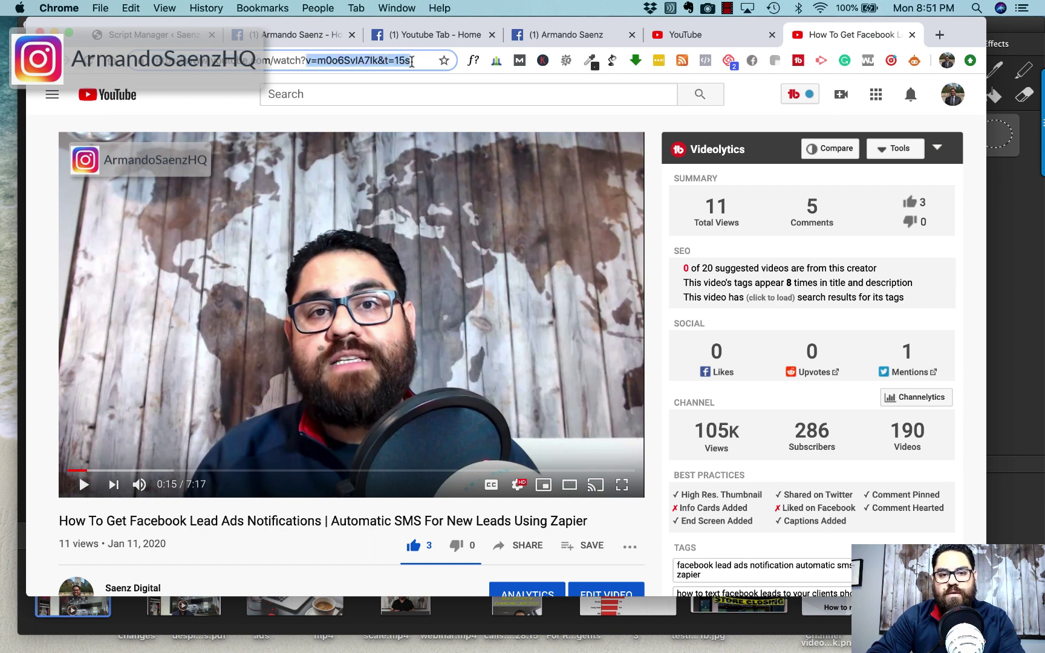
pyautogui.press('super+c')
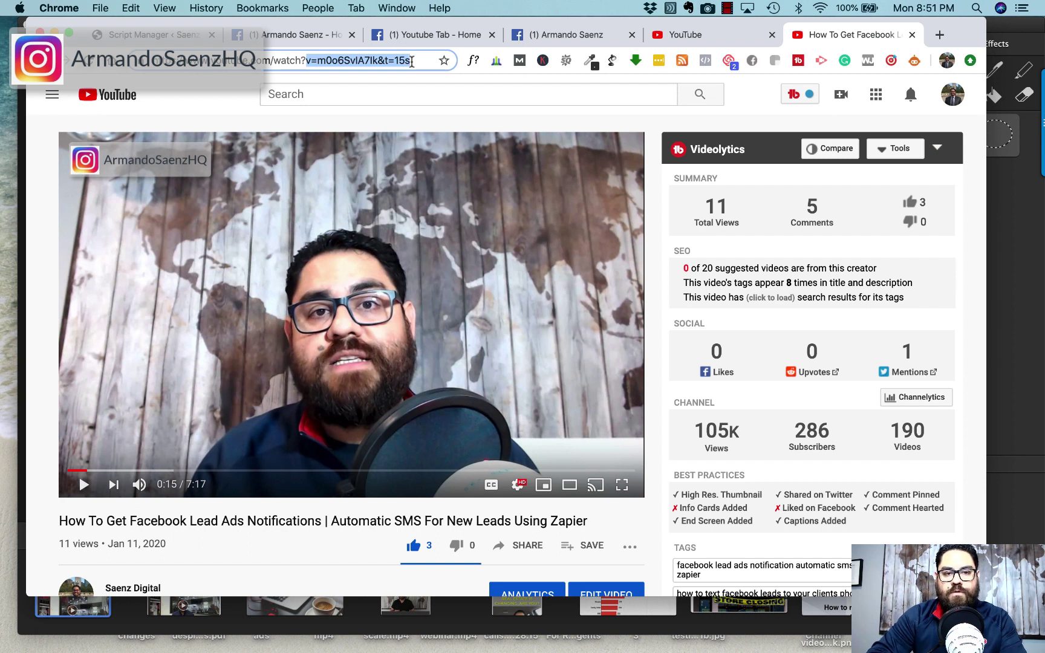
pyautogui.click(563, 37)
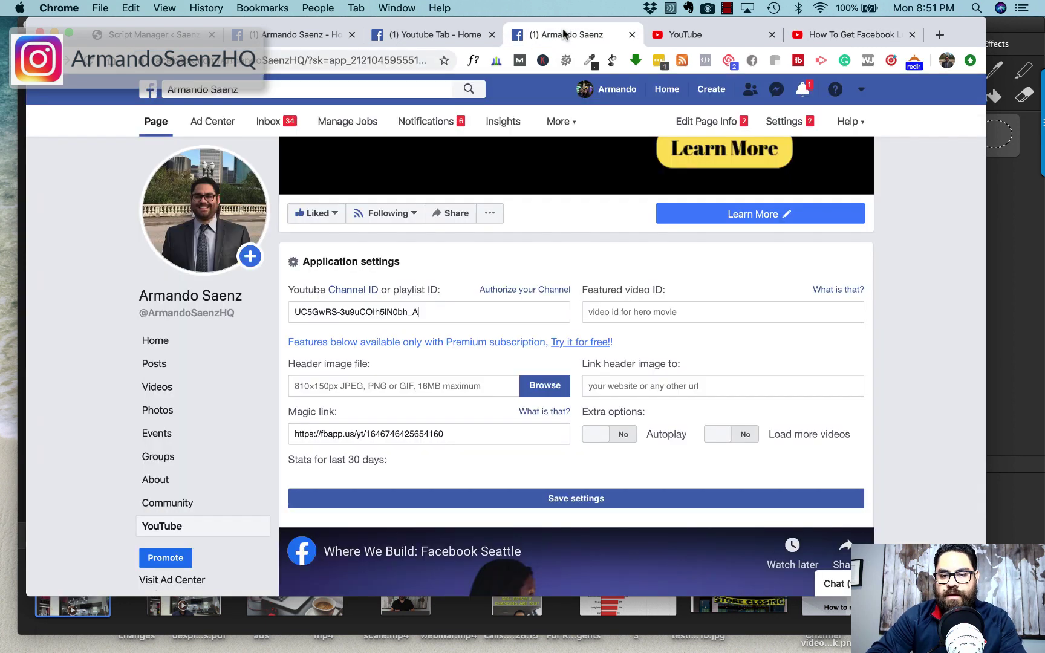
# - Paste v=m0o6SvIA7Ik&t=15s as the Featured video ID and save the settings
pyautogui.click(636, 313)
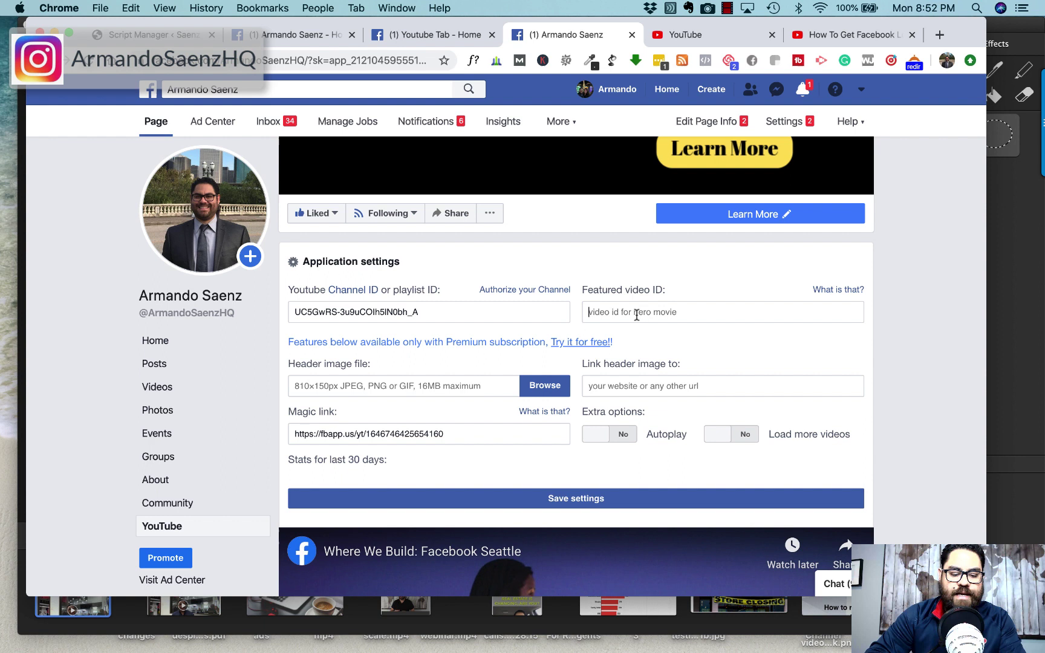
pyautogui.press('super+v')
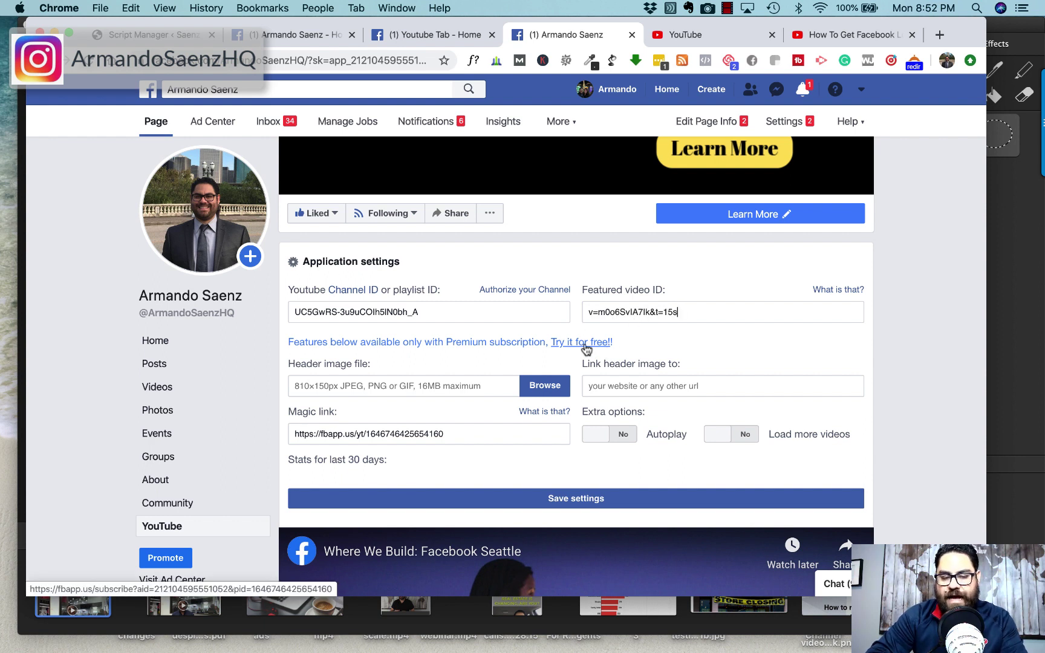
pyautogui.scroll(-1, 607, 456)
pyautogui.scroll(-2, 608, 456)
pyautogui.click(575, 442)
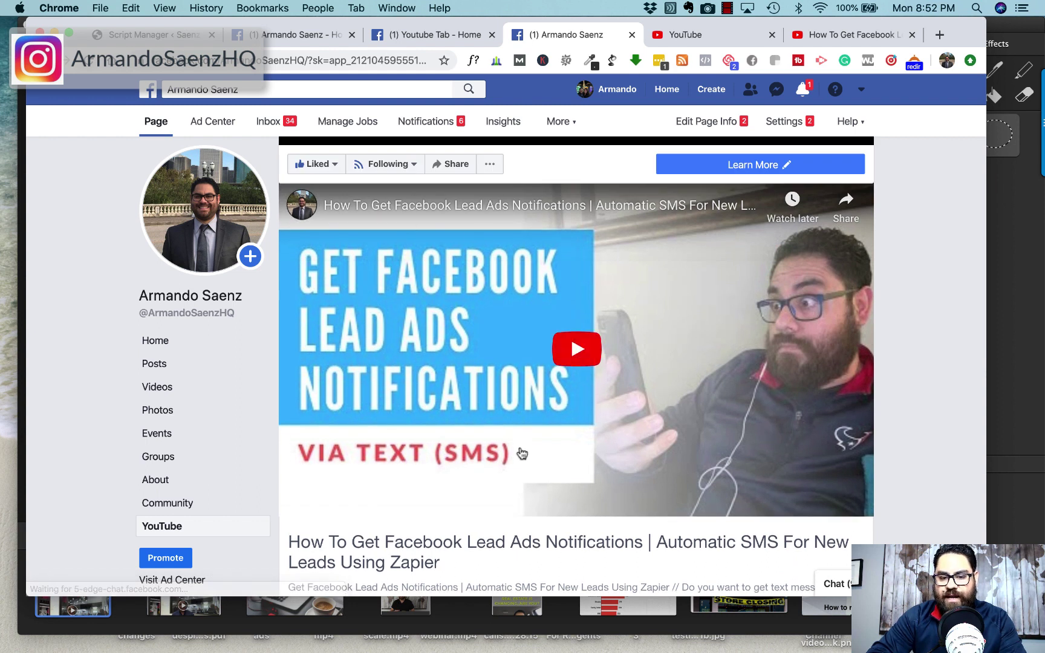
pyautogui.scroll(-7, 662, 384)
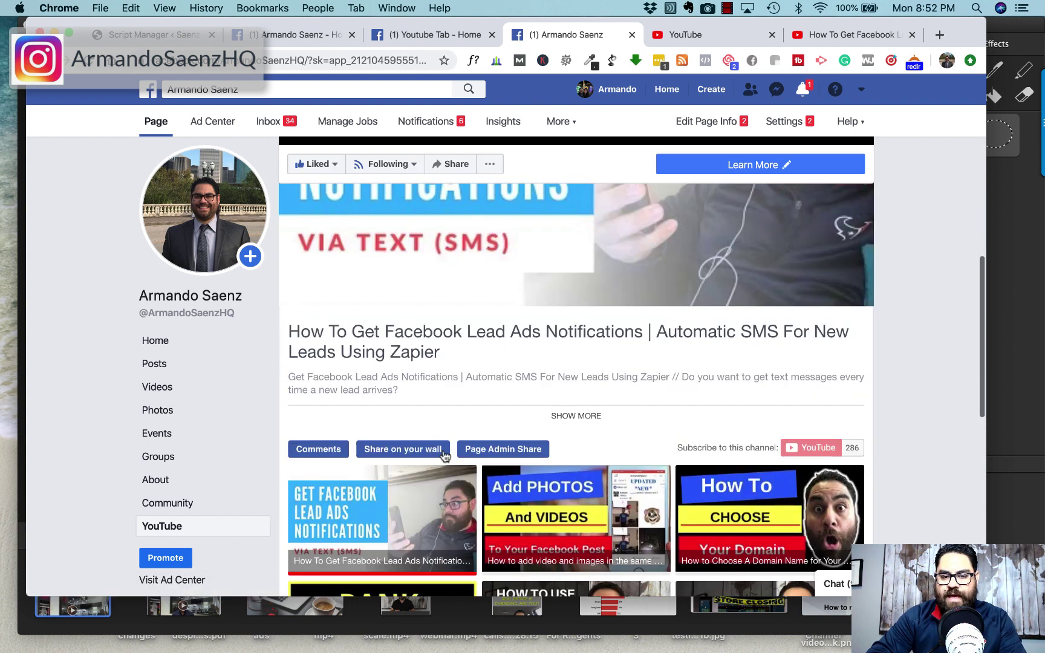
pyautogui.scroll(-5, 456, 417)
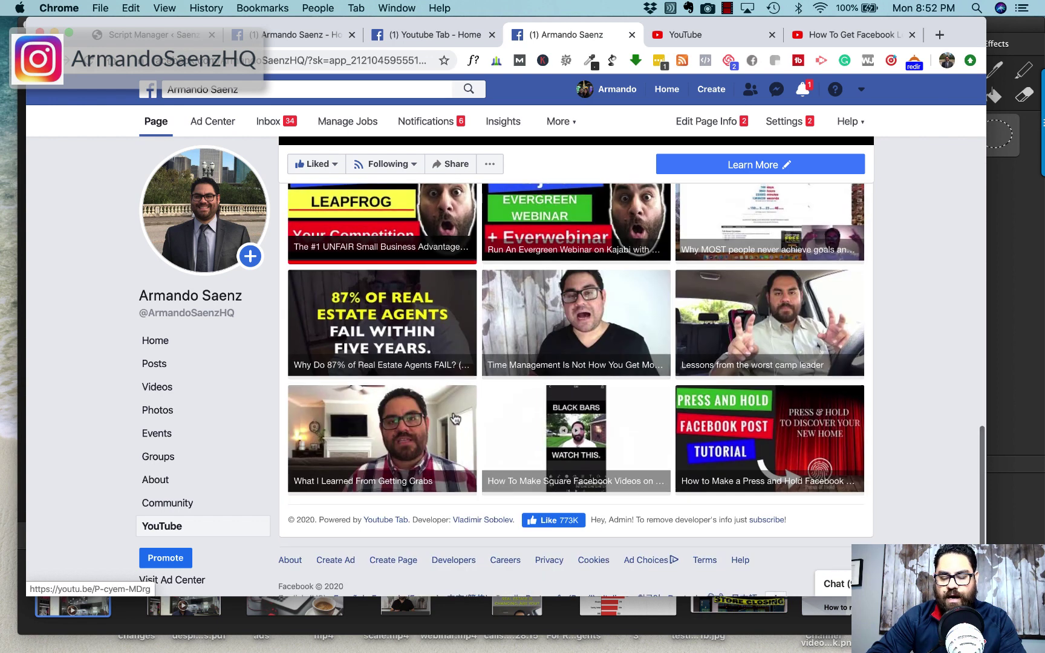
pyautogui.scroll(3, 455, 418)
pyautogui.scroll(5, 455, 417)
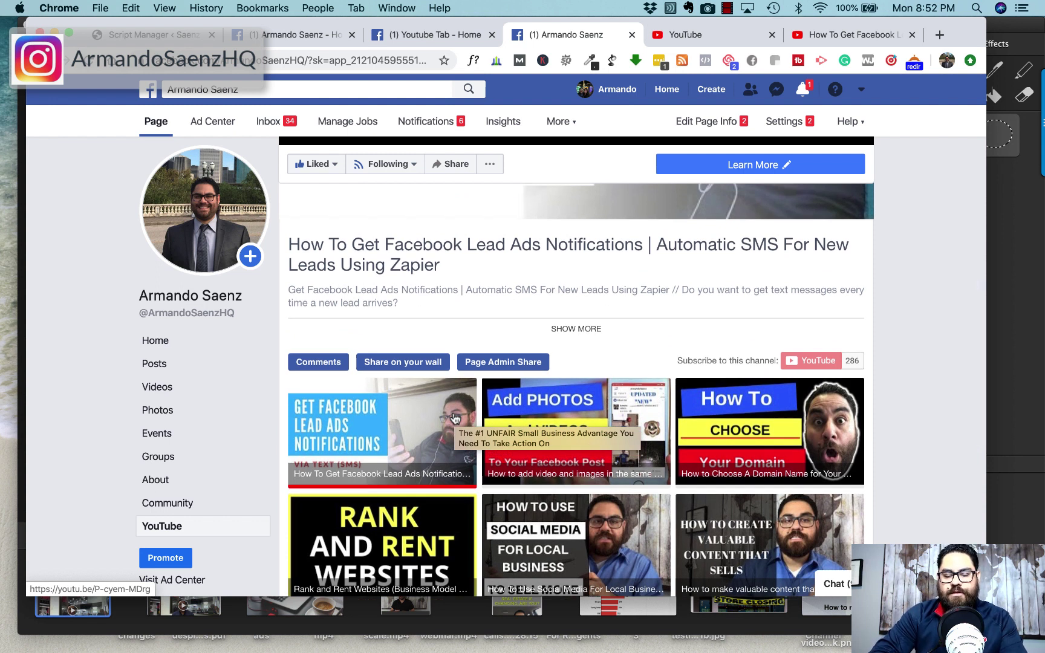
pyautogui.scroll(3, 454, 417)
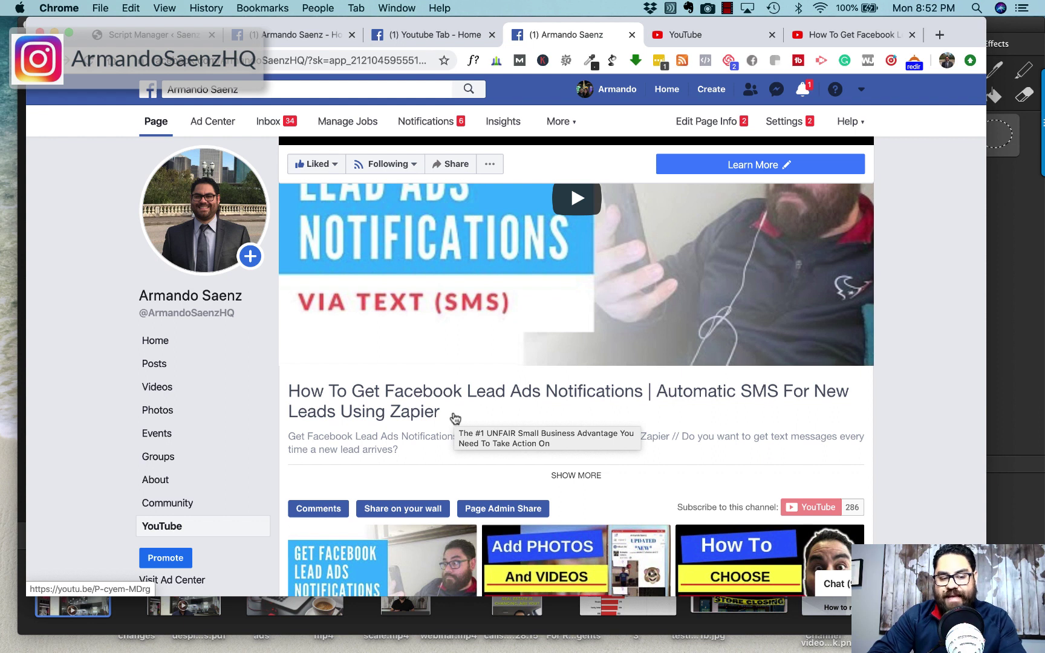
pyautogui.scroll(-3, 455, 417)
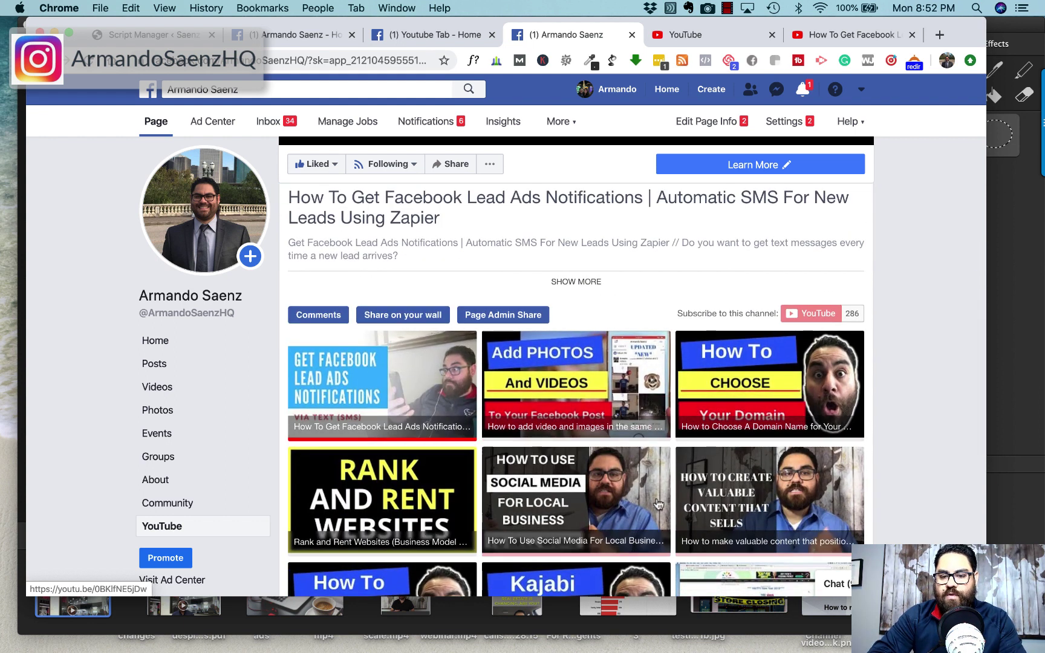
pyautogui.scroll(-3, 450, 410)
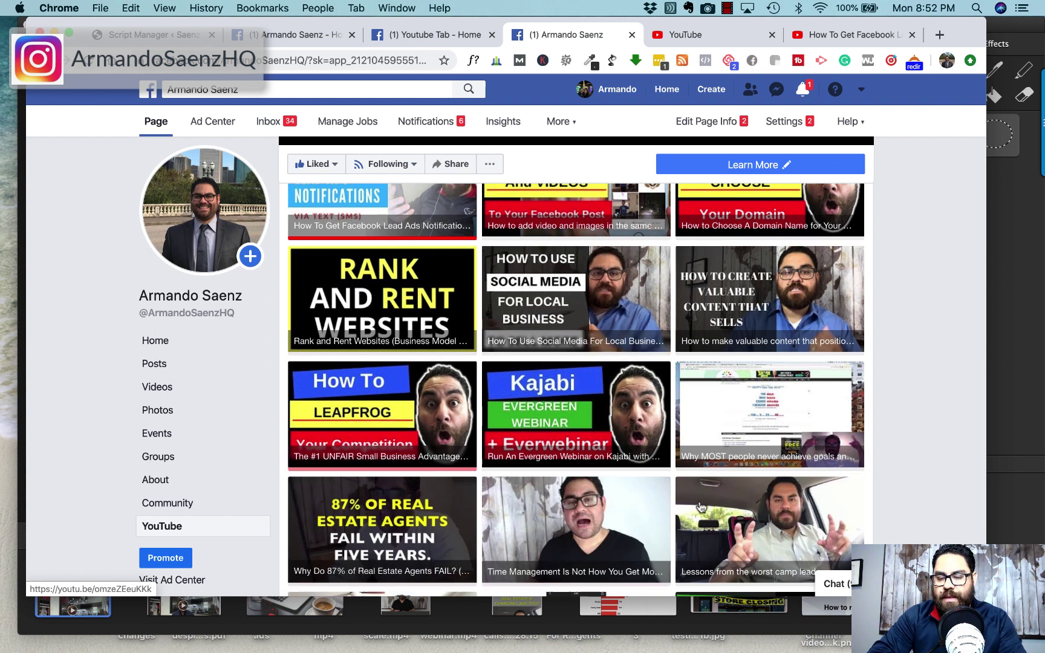
pyautogui.scroll(-3, 701, 507)
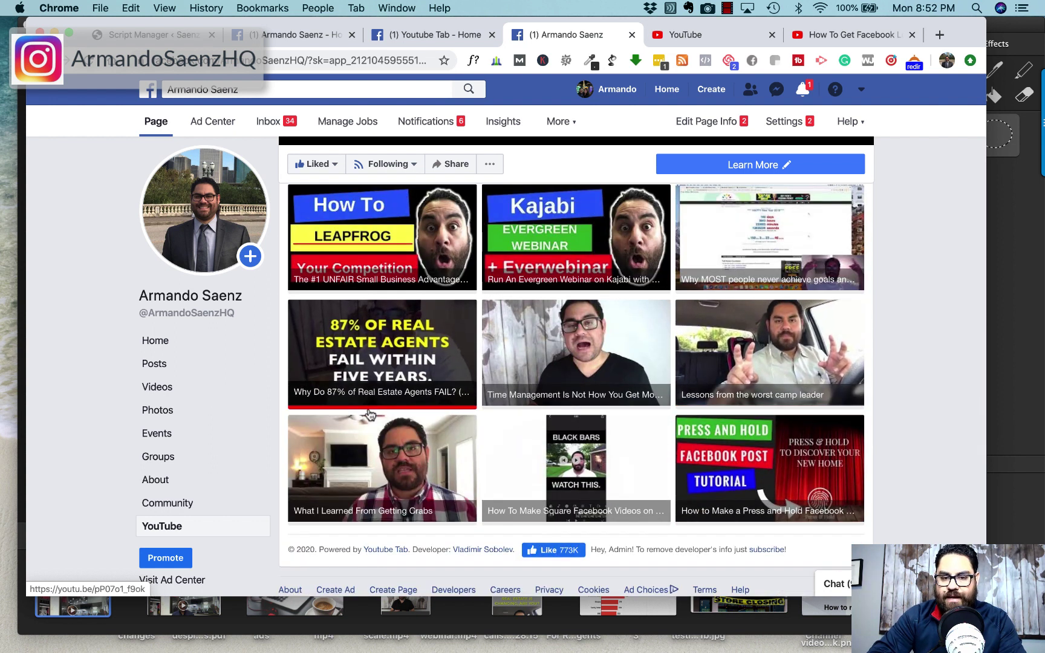
pyautogui.scroll(4, 370, 416)
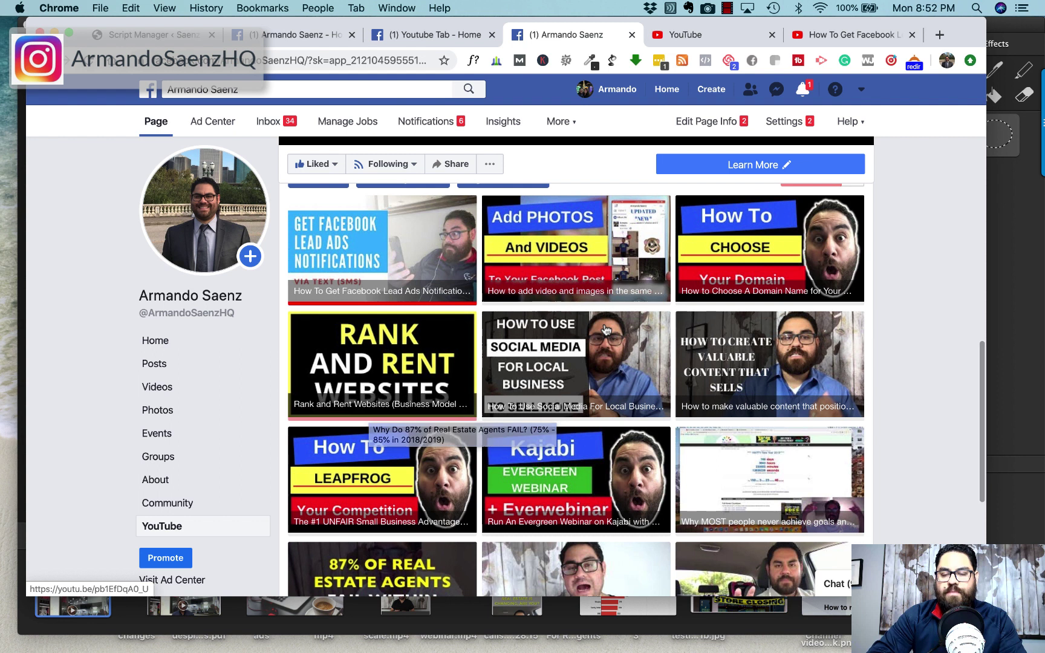
pyautogui.click(605, 330)
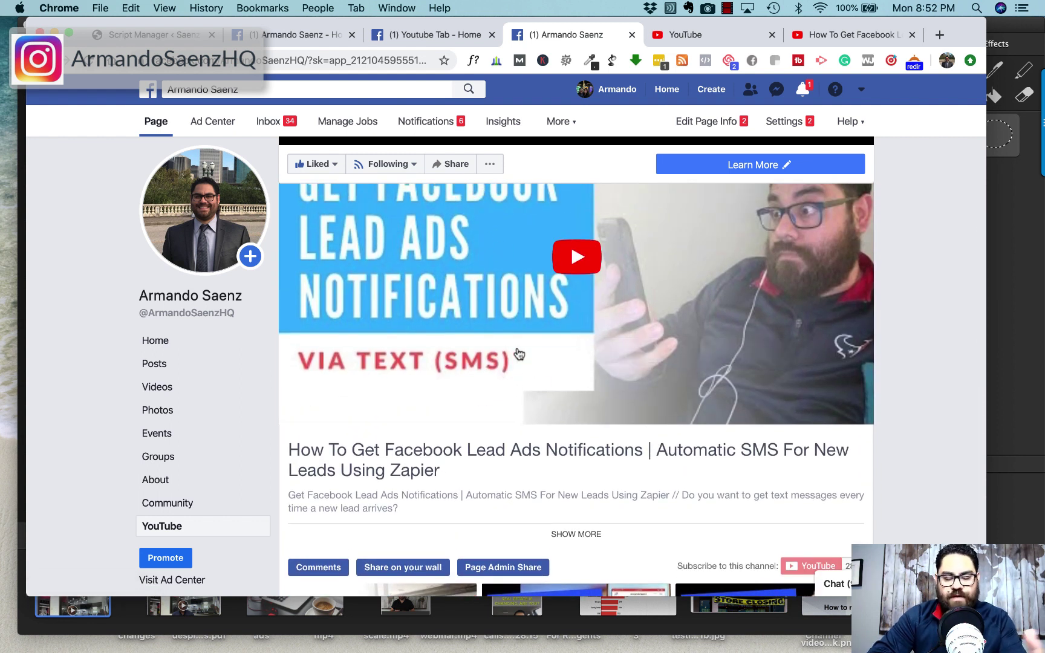
pyautogui.scroll(-3, 519, 354)
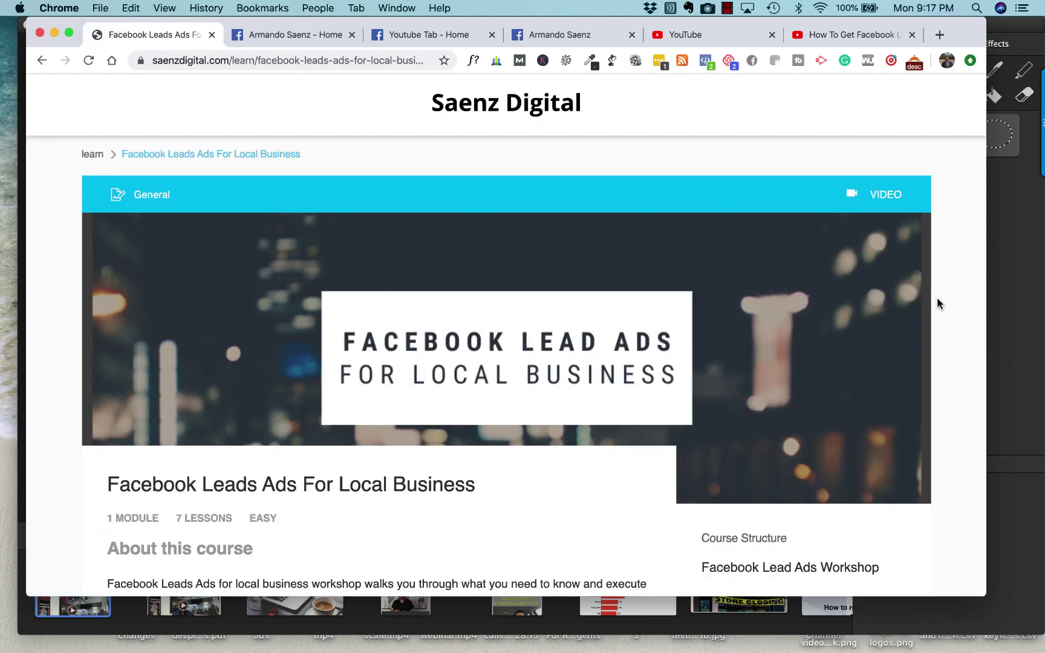
pyautogui.scroll(-2, 936, 297)
pyautogui.scroll(-5, 937, 301)
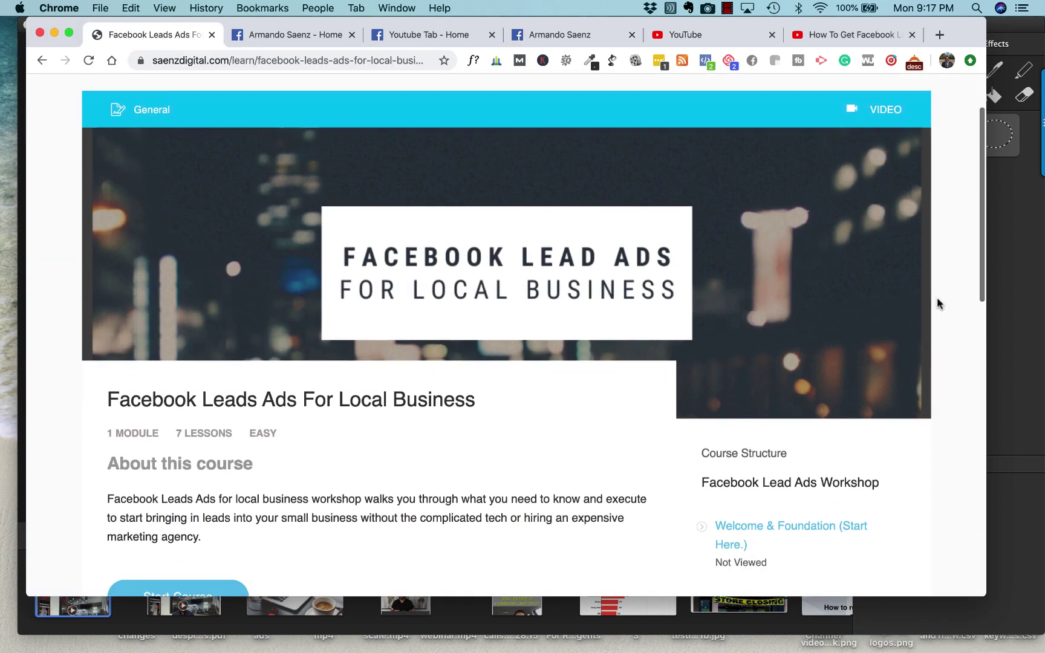
pyautogui.scroll(-7, 936, 303)
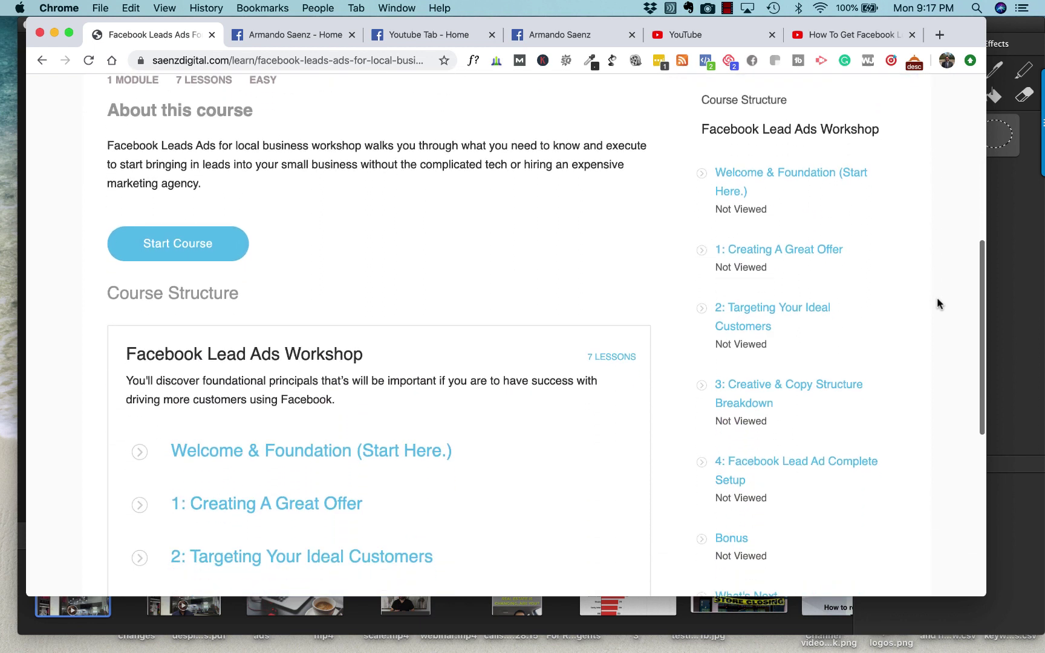
pyautogui.scroll(-3, 937, 302)
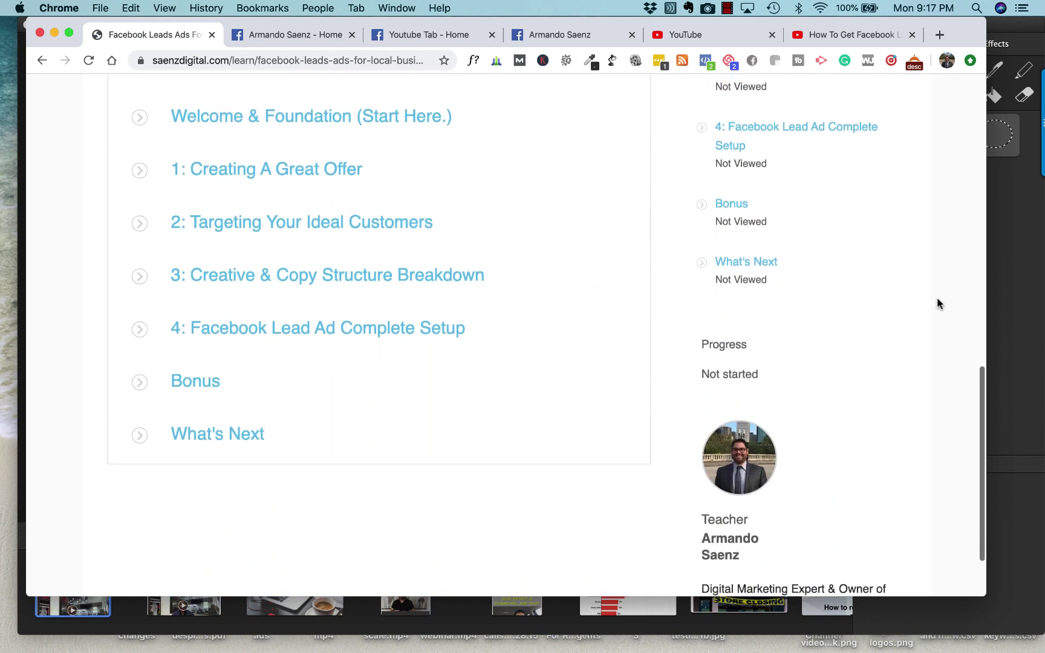